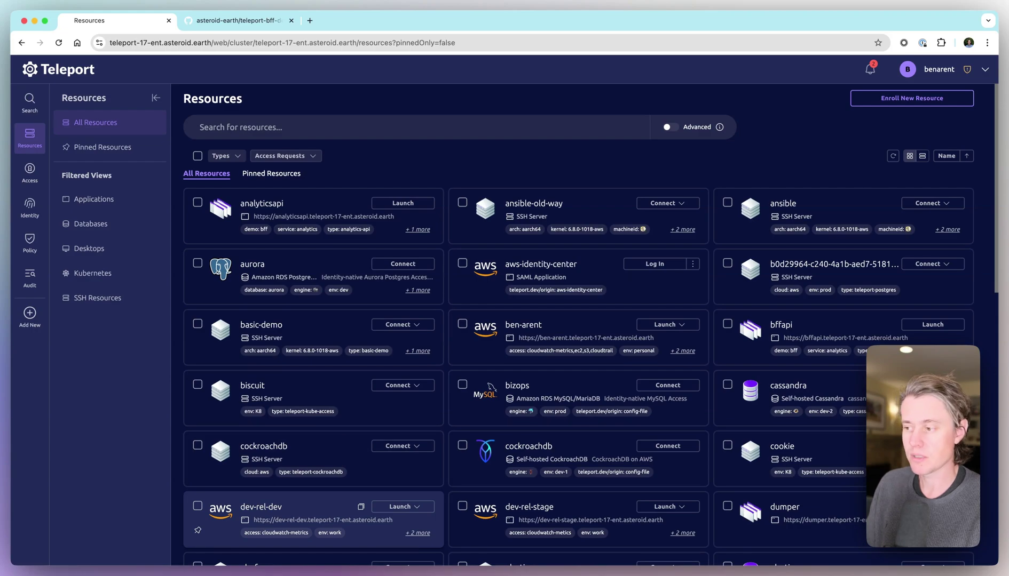
View the IAM roles offered for launching the dev-rel-dev AWS application, then dismiss the role list.
left_click(401, 507)
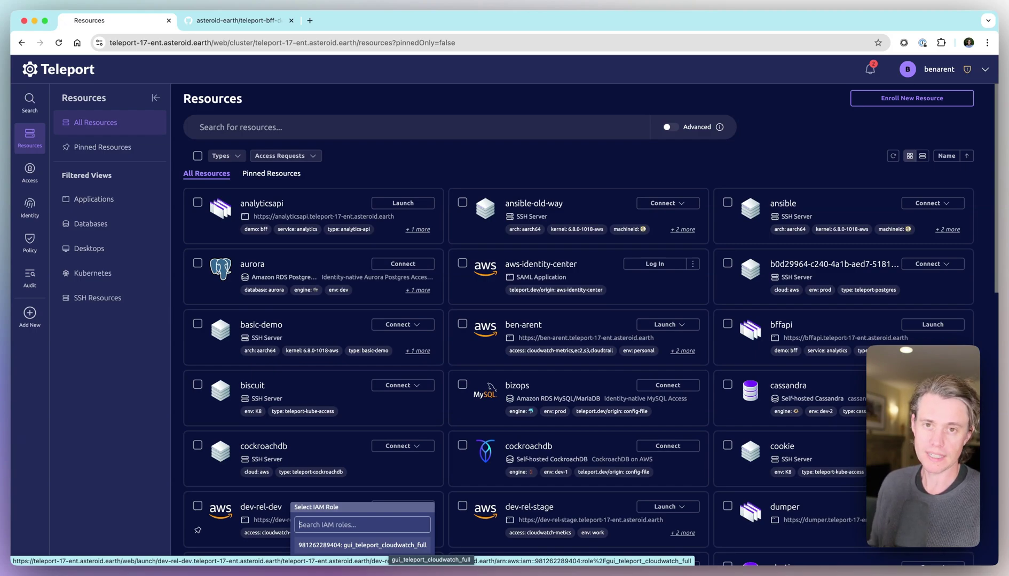
key("Escape")
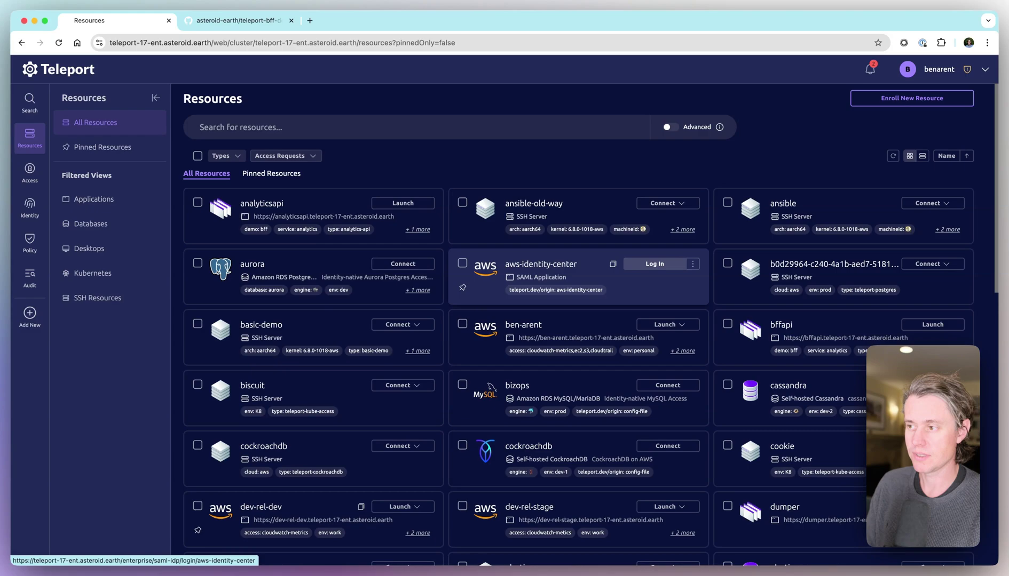
Log in to aws-identity-center and open the AWS console for the aws-iam-demo-prod account with the AdministratorAccess role.
left_click(654, 264)
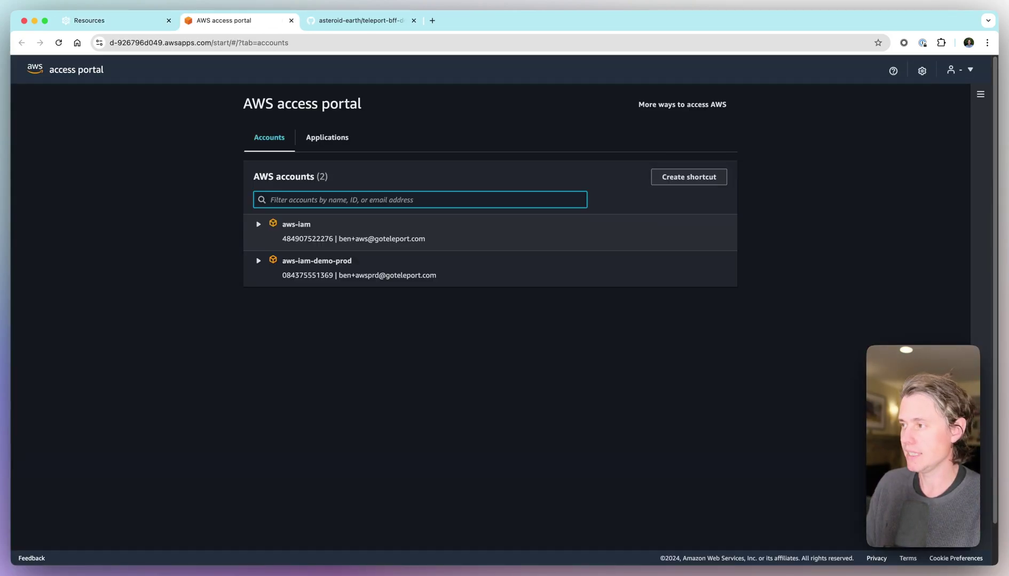
left_click(258, 260)
left_click(259, 224)
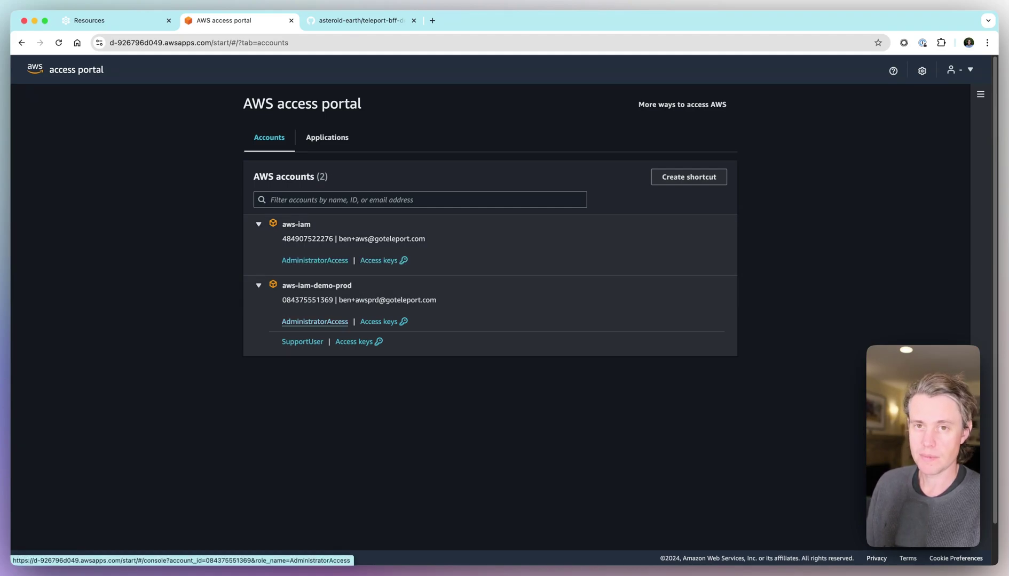
left_click(314, 322)
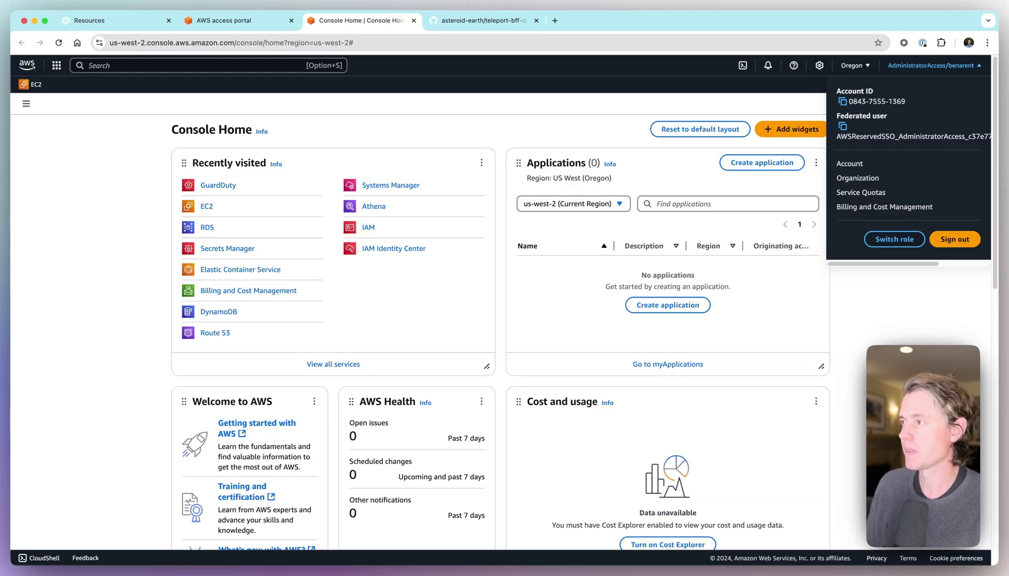
Return to Teleport, view the access requests page, and open the Engineering Team access list's details.
left_click(101, 20)
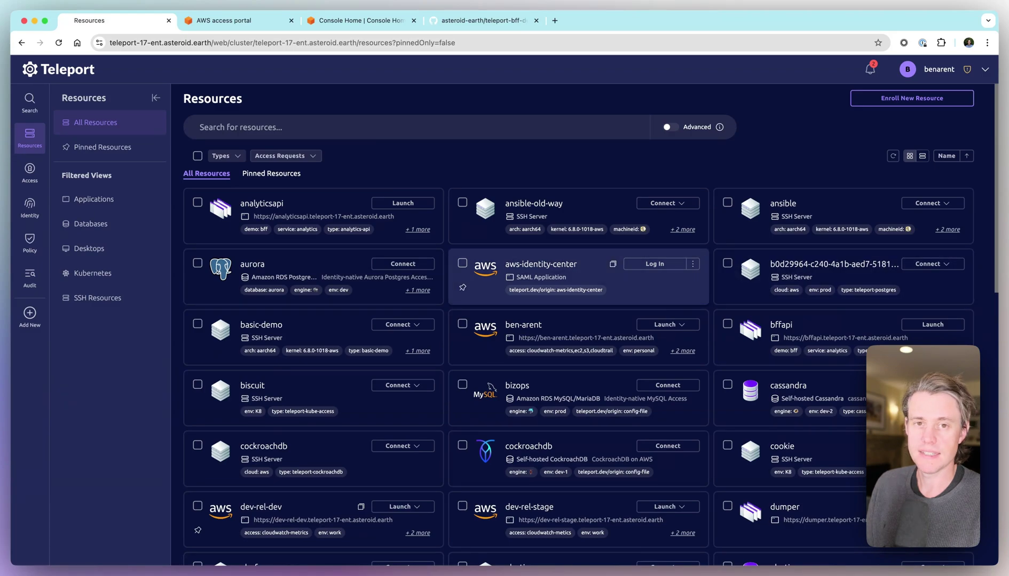
mouse_move(29, 207)
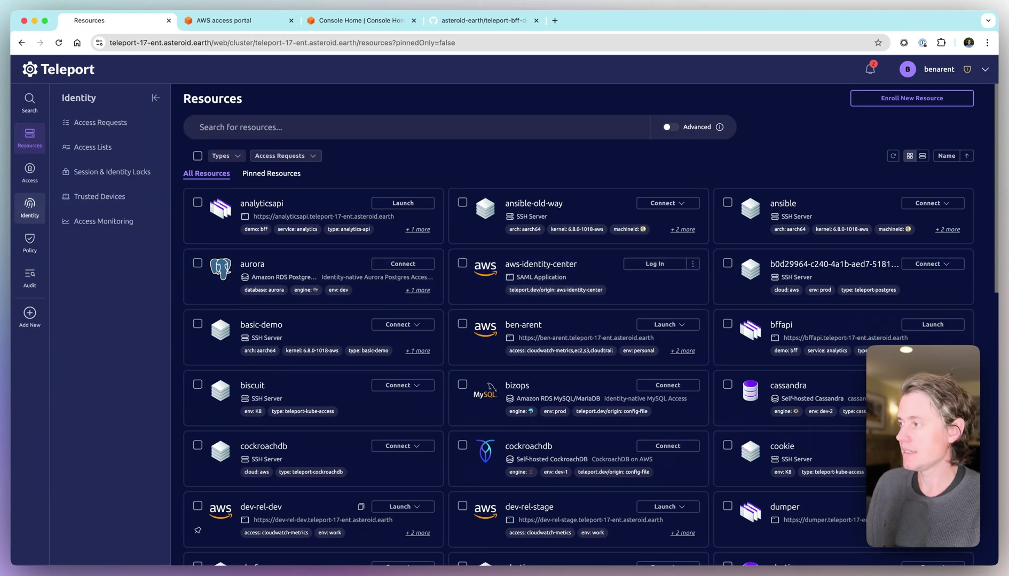
left_click(96, 122)
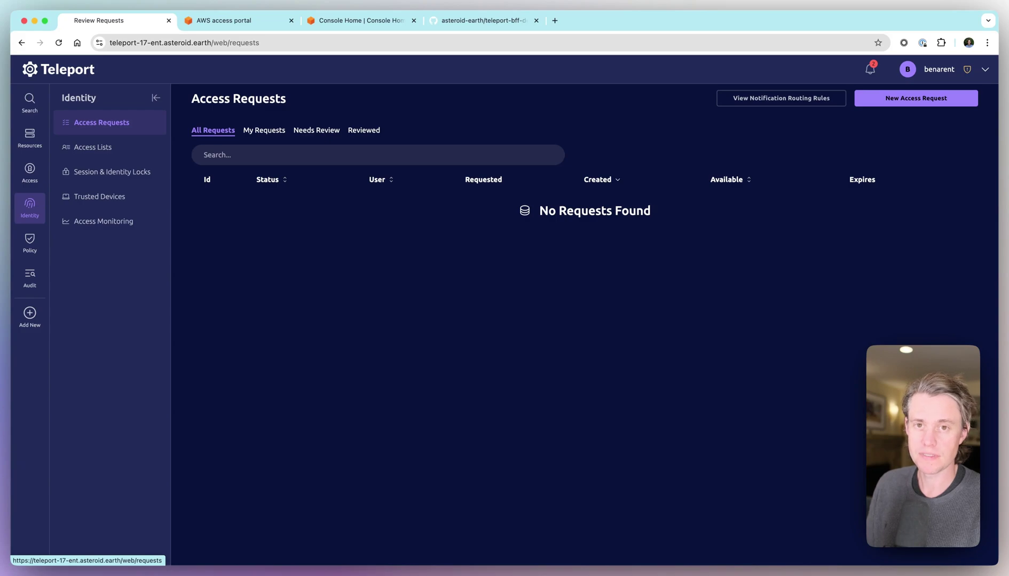
left_click(93, 147)
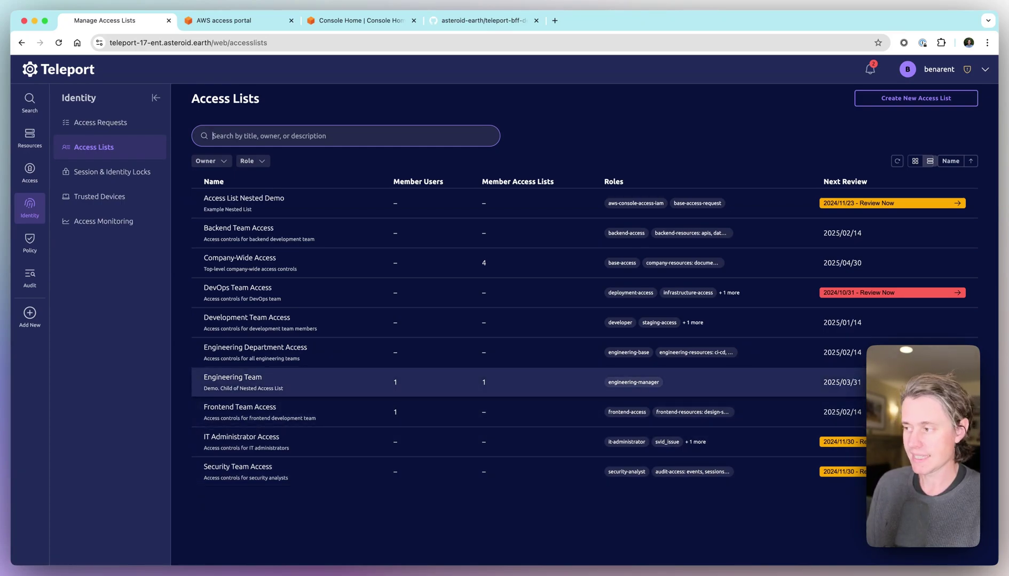
left_click(299, 382)
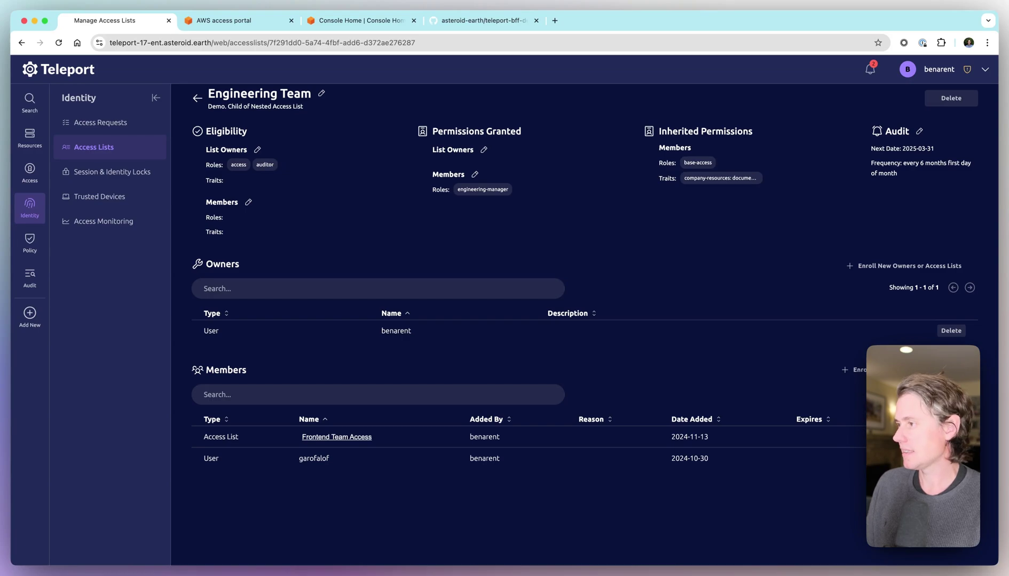
Revisit the access requests page and view the available types for a new integration.
left_click(101, 122)
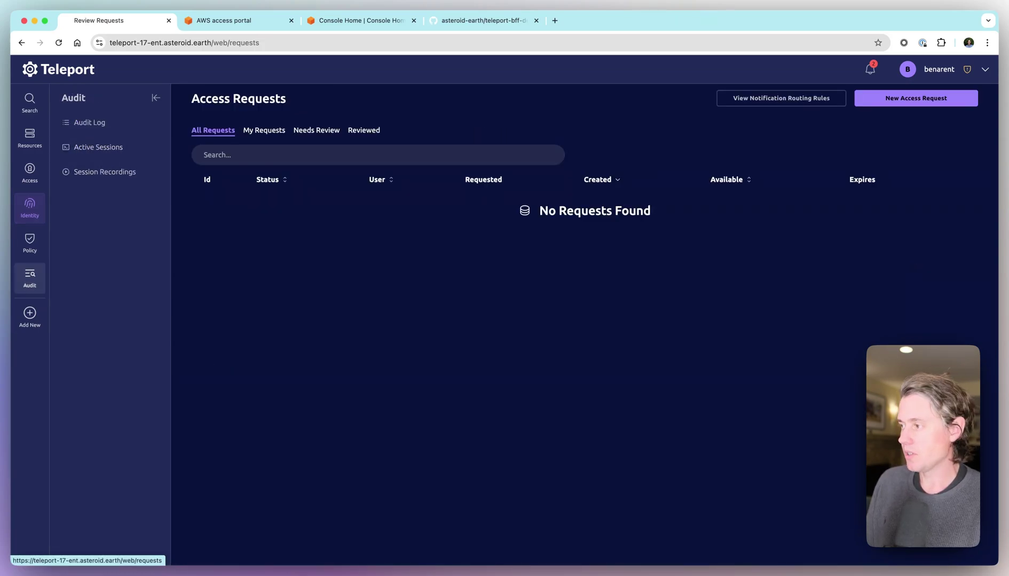
mouse_move(29, 318)
left_click(93, 147)
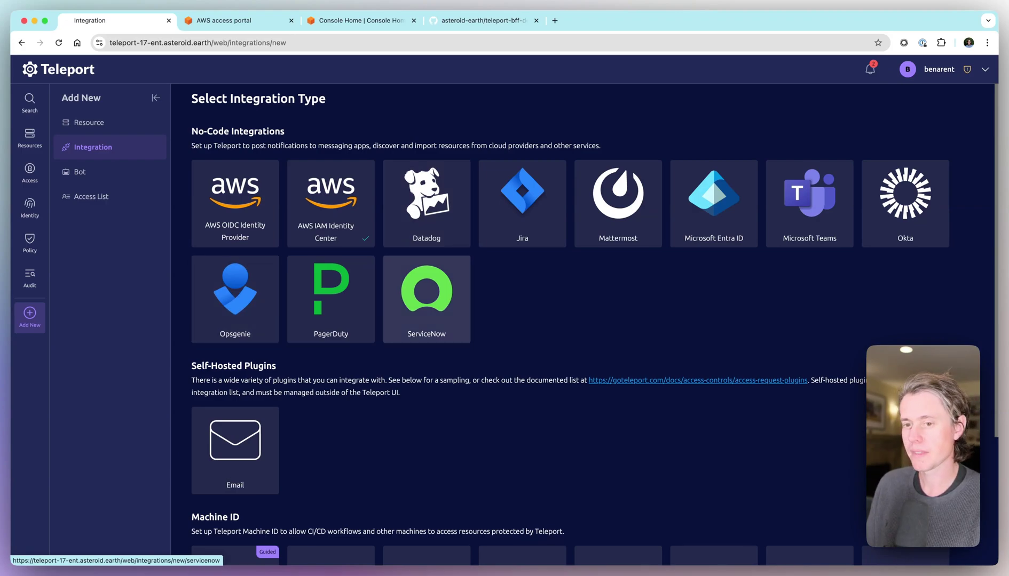
Show all resources and filter them by the Application type.
mouse_move(29, 137)
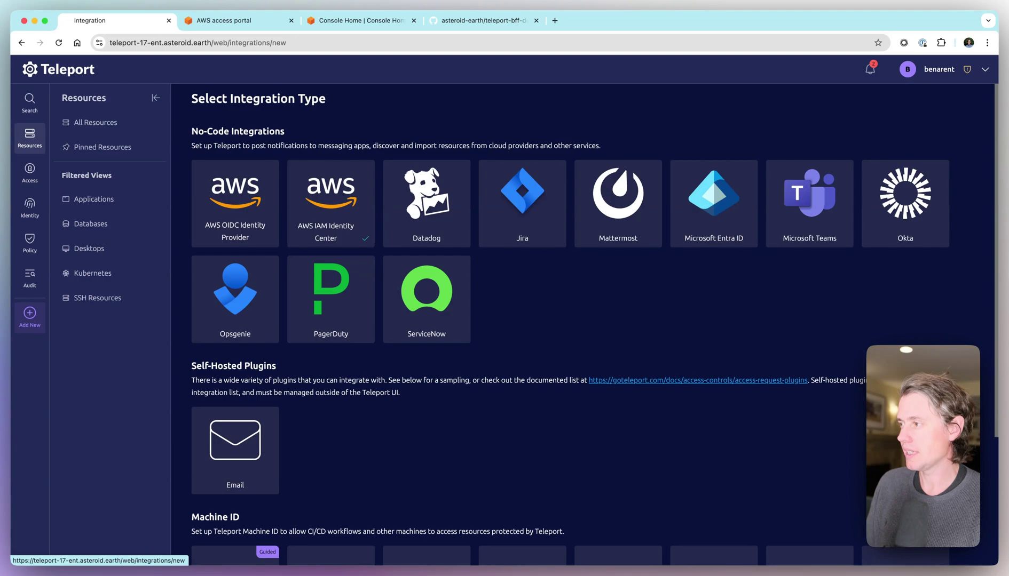
left_click(95, 122)
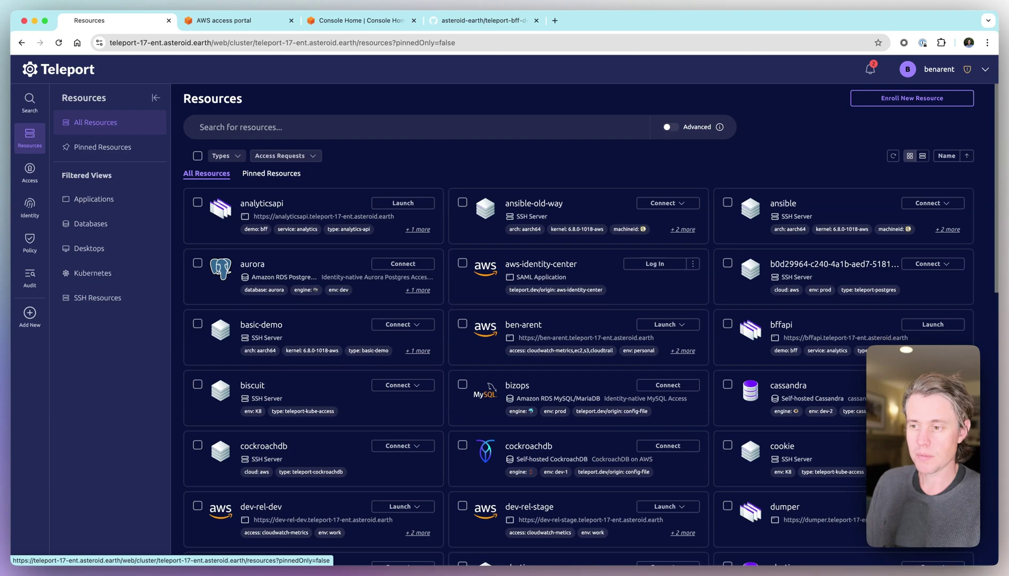
left_click(225, 156)
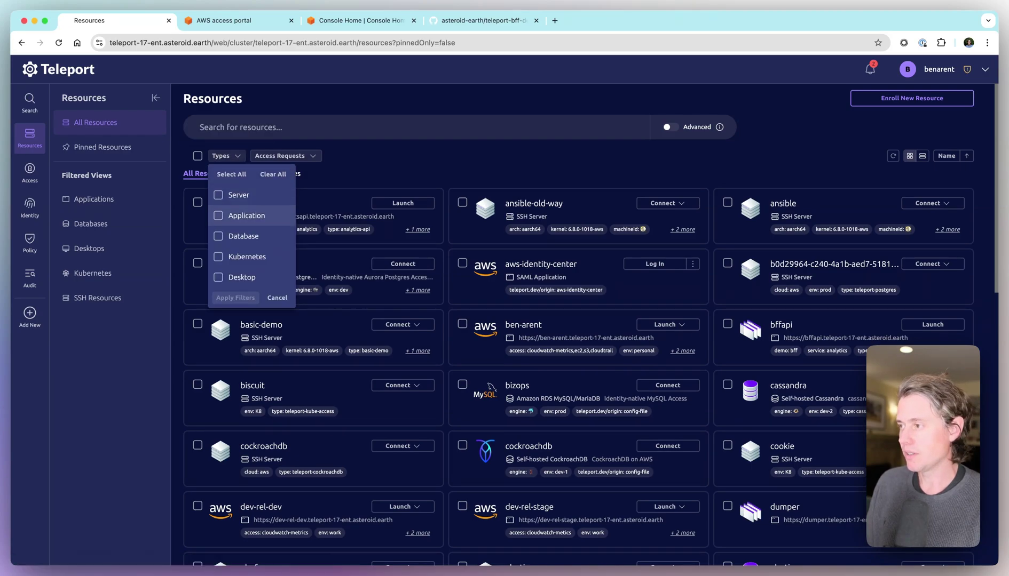
left_click(218, 215)
left_click(236, 298)
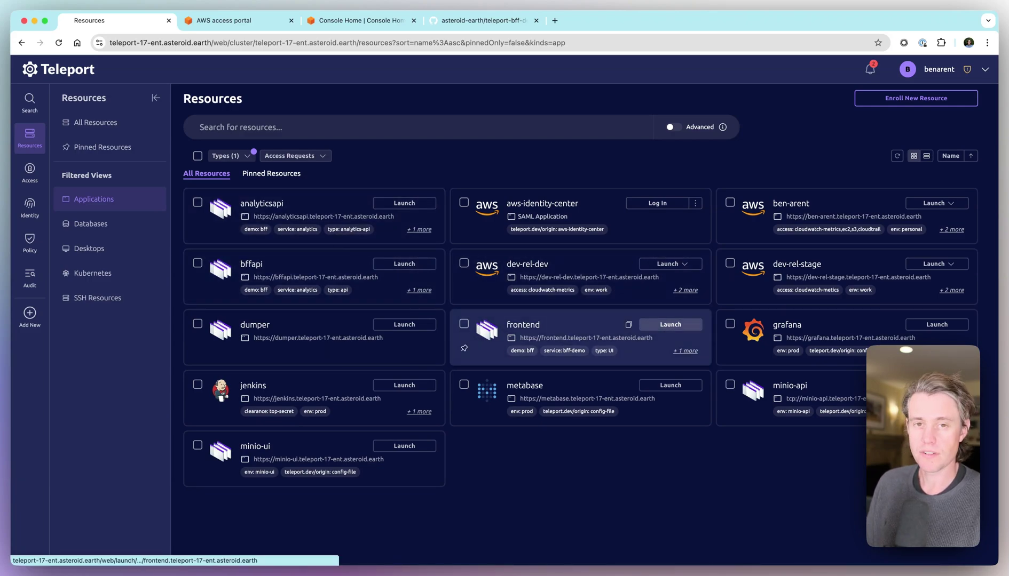
Launch the frontend application and view its teleport-bff-demo repository on GitHub.
left_click(671, 325)
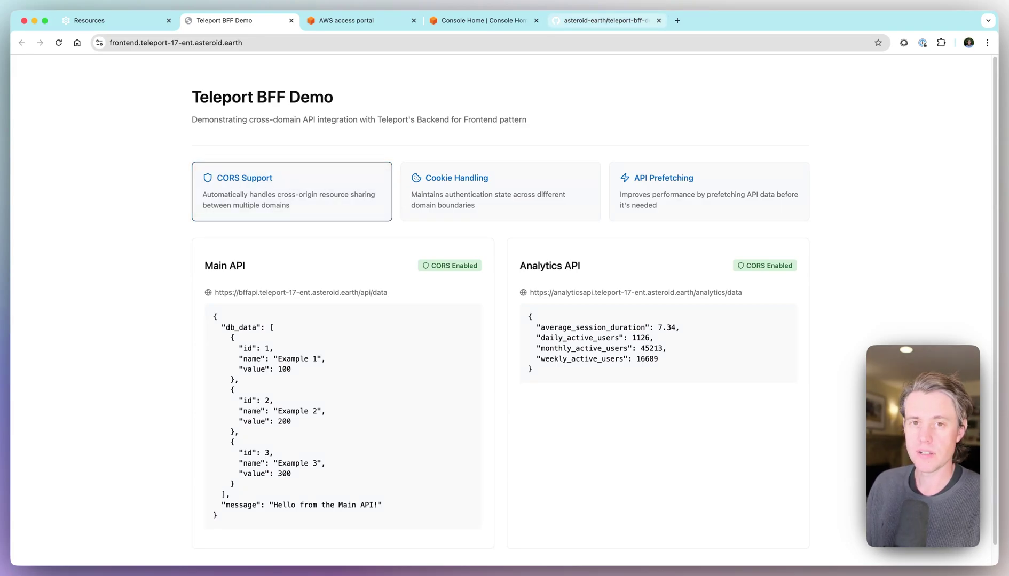
left_click(605, 21)
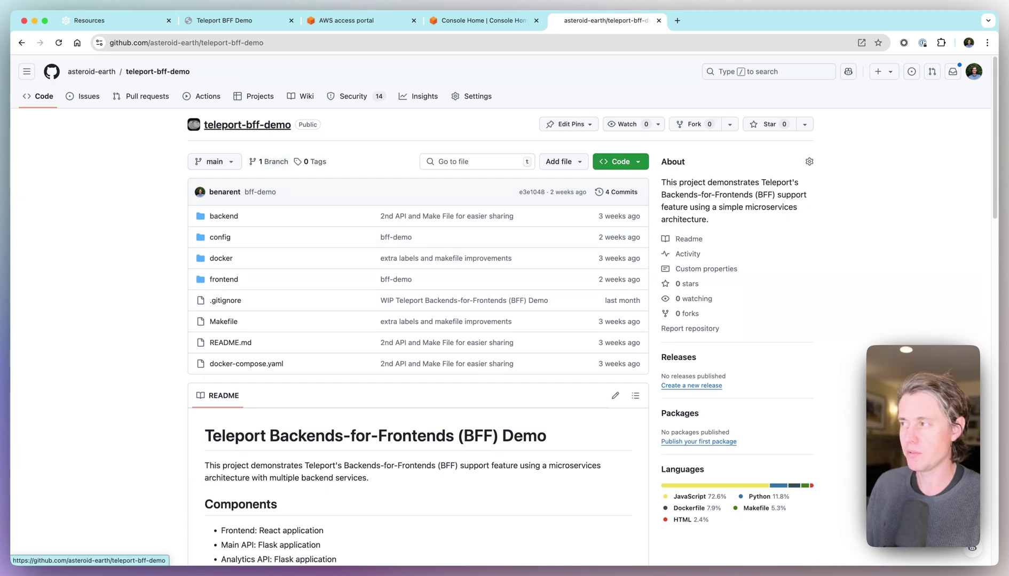
Return to Teleport, open the form for a new join token, and view its join method options.
left_click(102, 20)
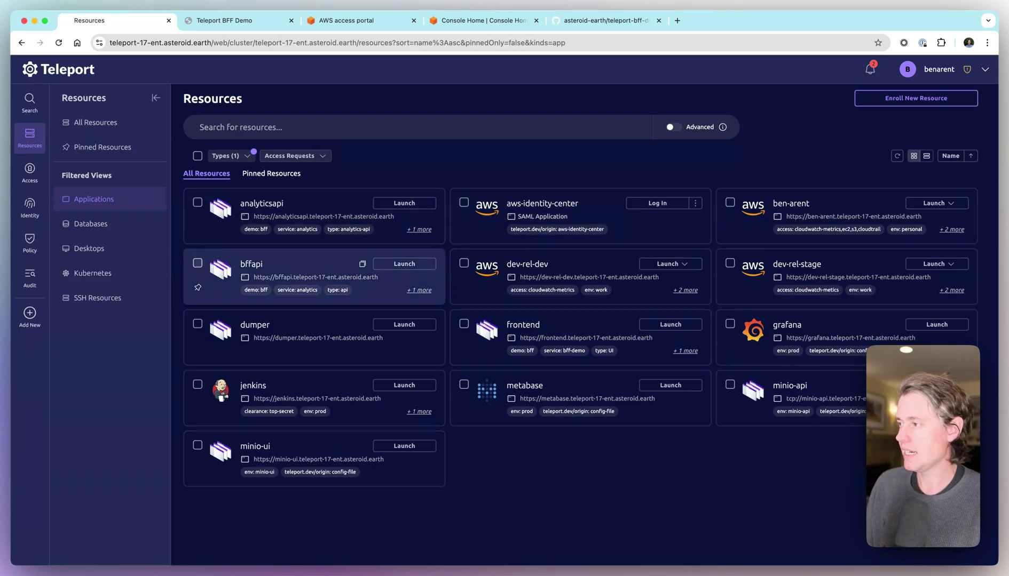
mouse_move(30, 243)
mouse_move(29, 208)
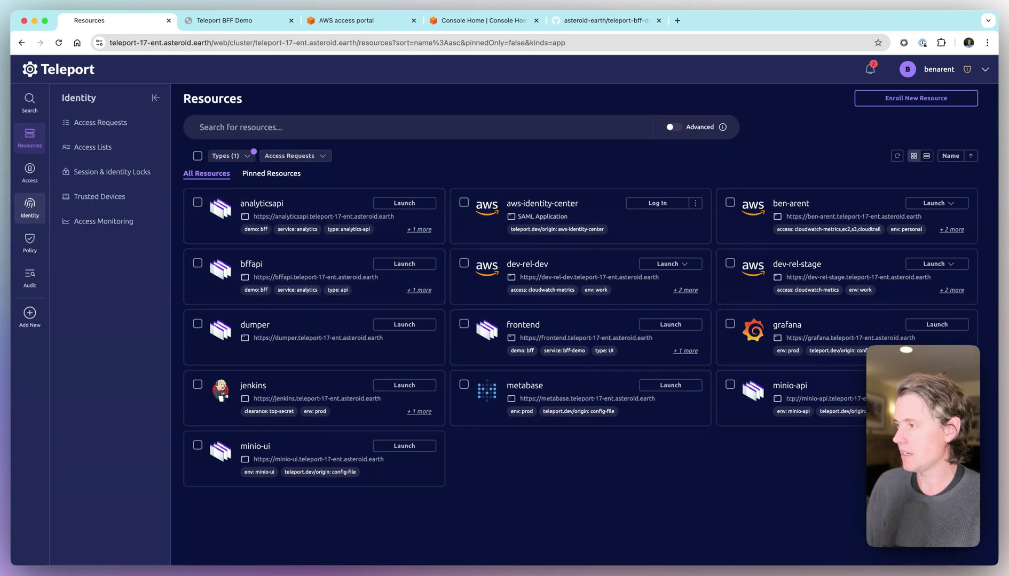
mouse_move(29, 171)
left_click(93, 197)
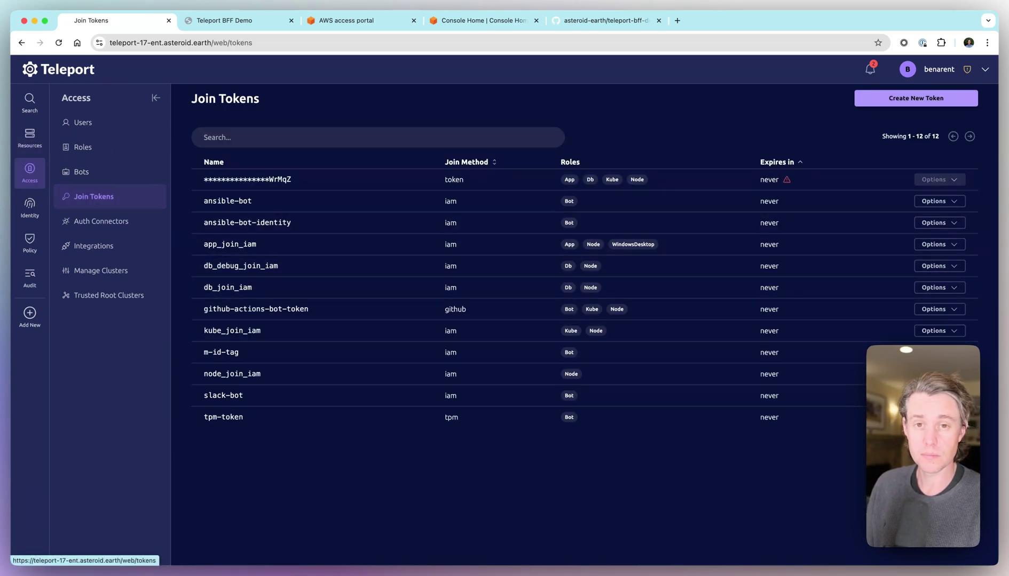
left_click(916, 97)
left_click(849, 172)
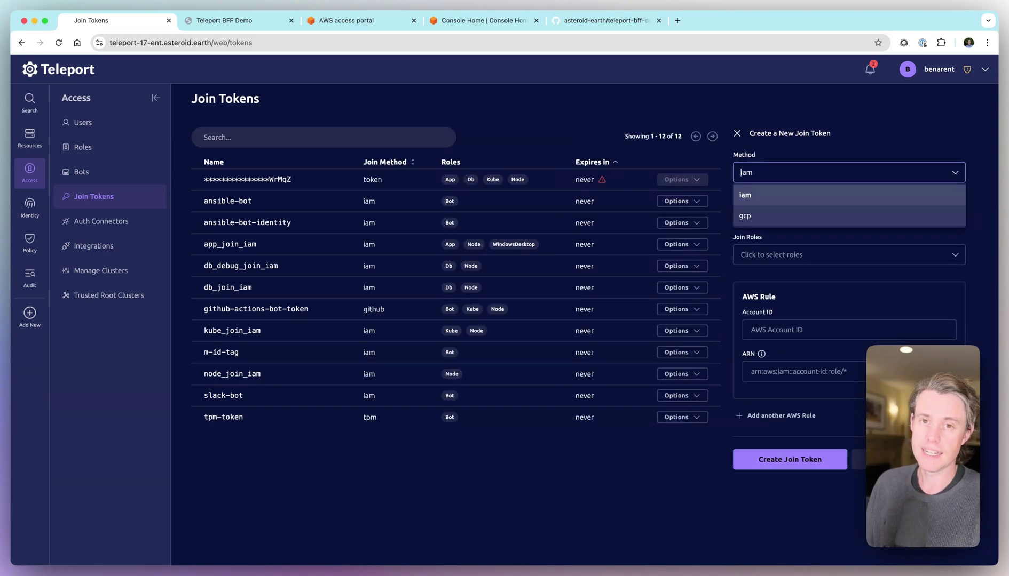
key("Escape")
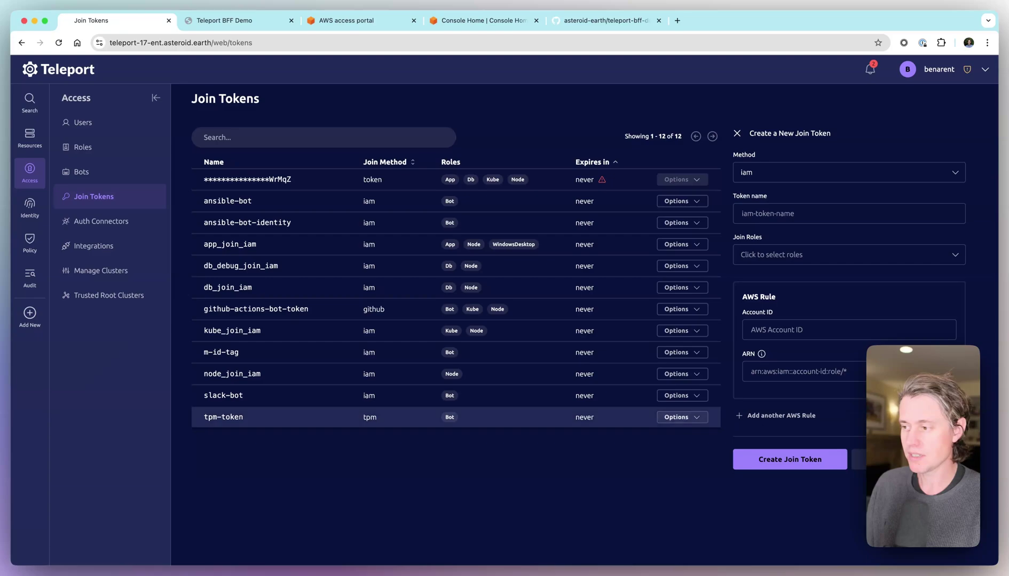
Inspect the tpm-token spec without saving changes, then open the list of bots.
left_click(682, 417)
left_click(660, 433)
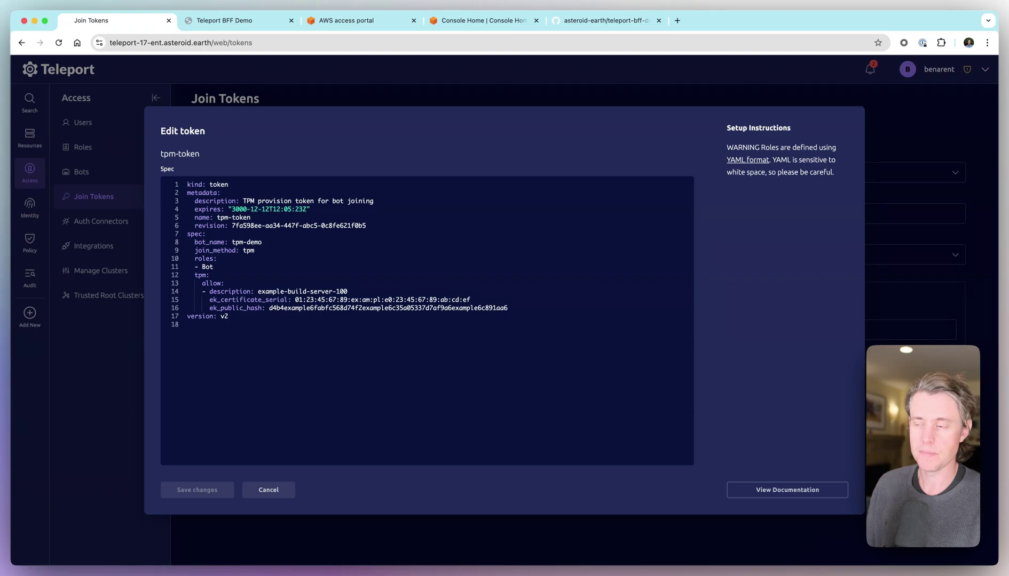
left_click(269, 490)
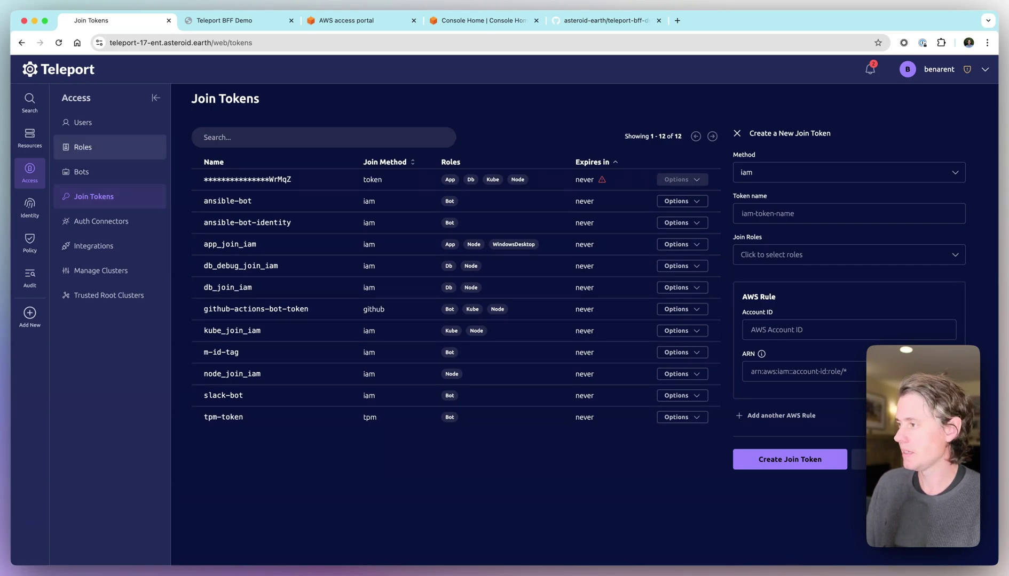
left_click(80, 172)
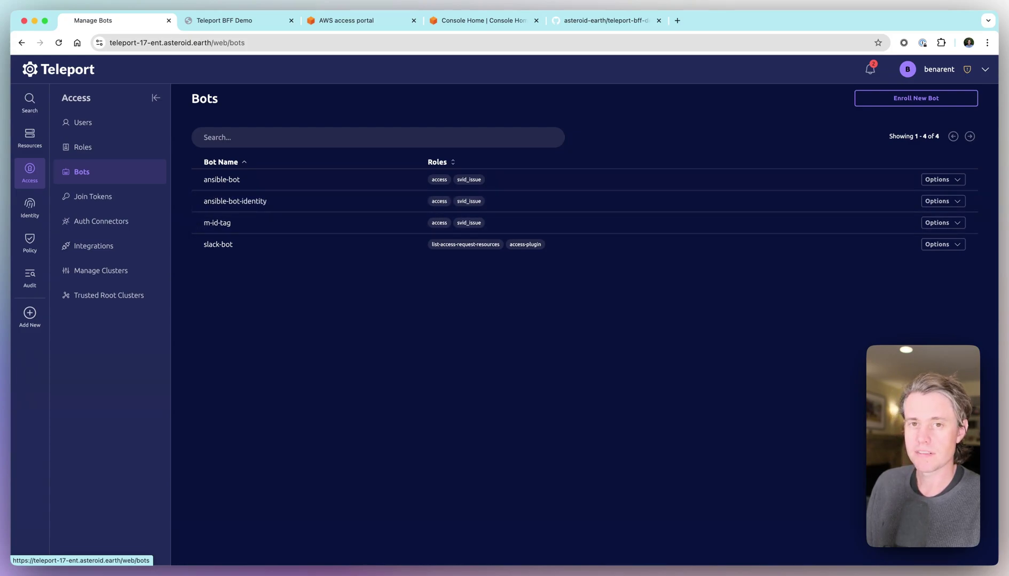
Search the Policy access graph for the signed-in user's account and open its details.
left_click(29, 241)
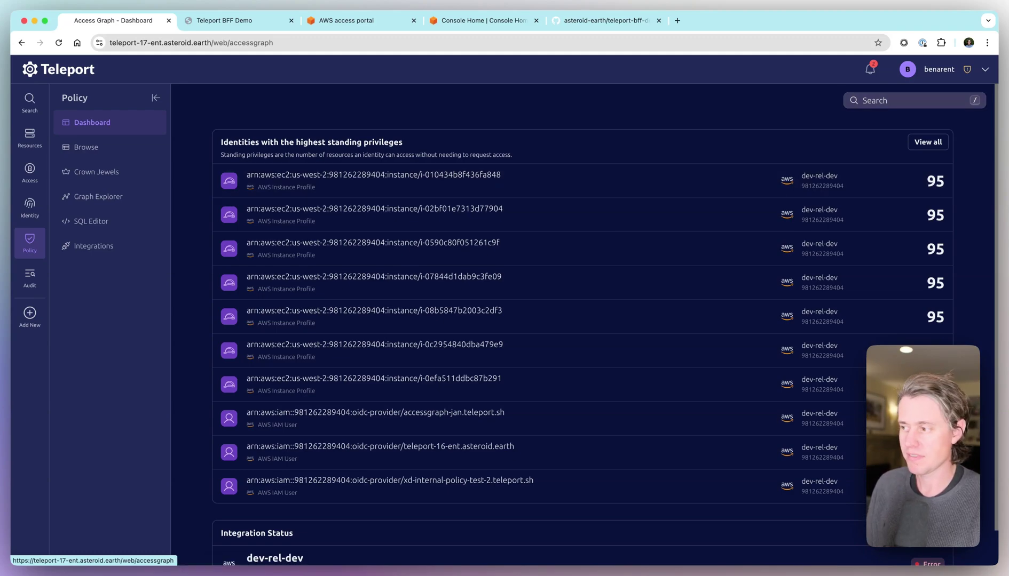
type("/benarent")
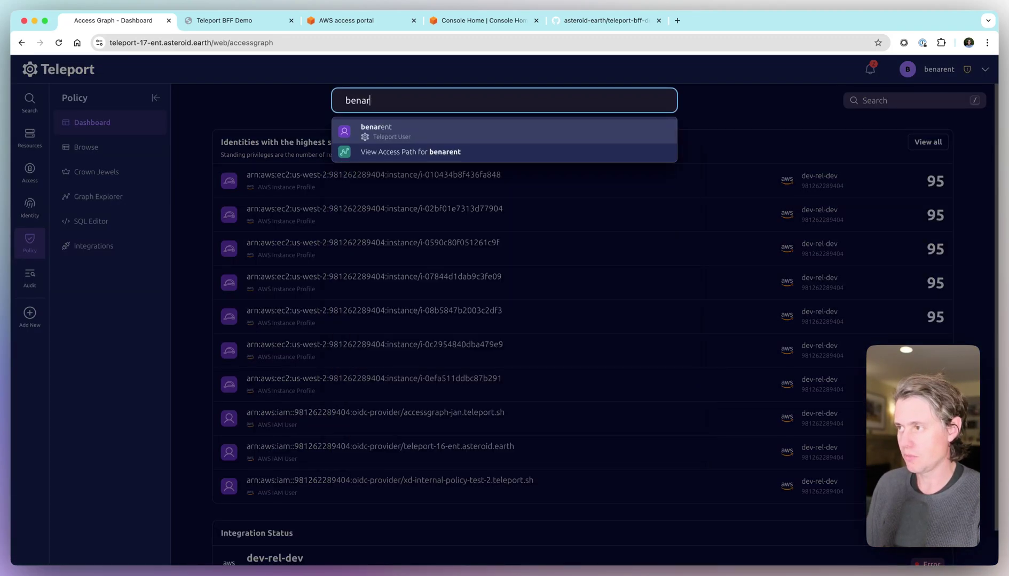
key("Return")
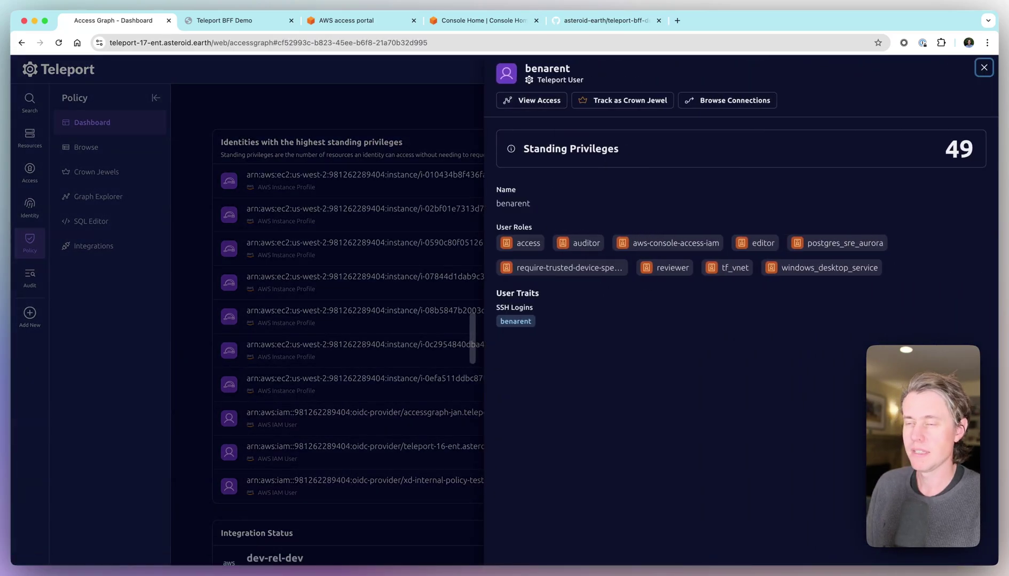
mouse_move(539, 203)
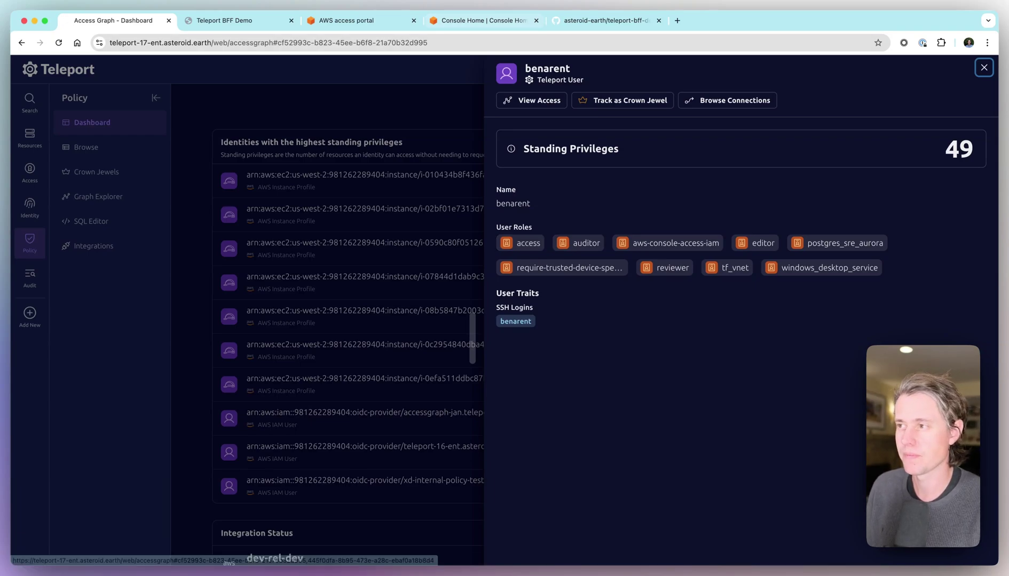
View the user's access graph, then examine the access paths leading to the kokopu-app server.
left_click(532, 101)
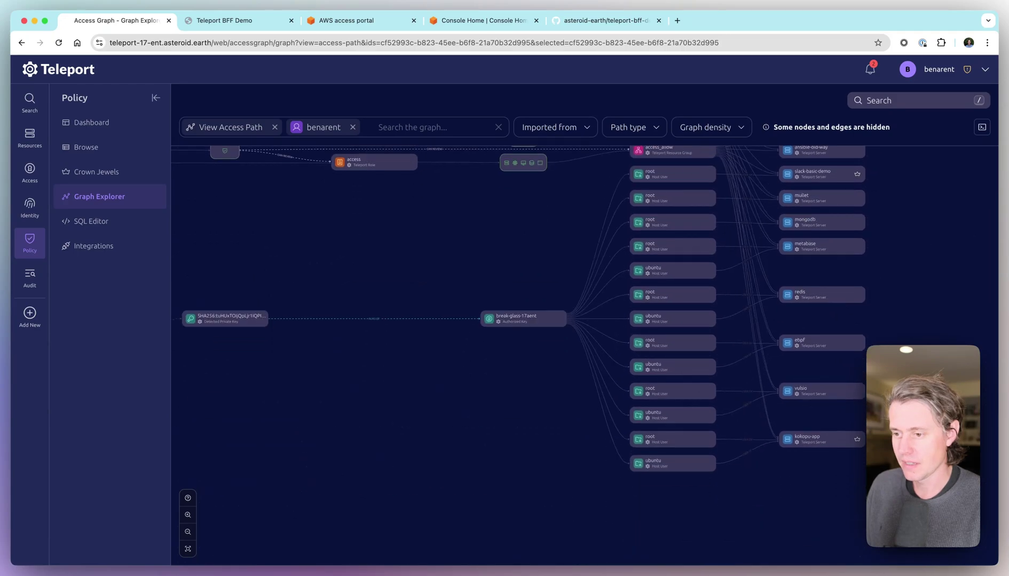
left_click(817, 438)
left_click(872, 279)
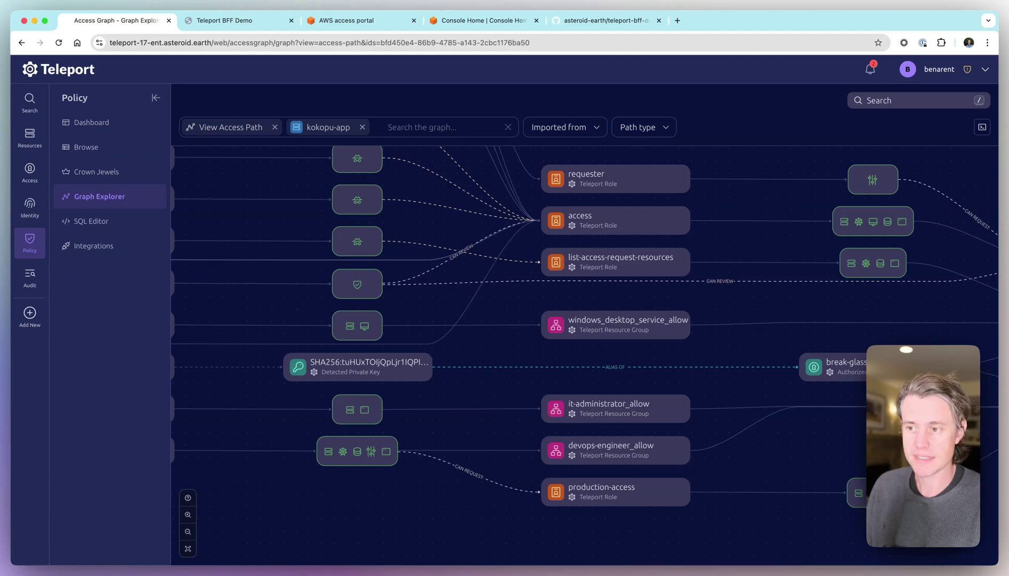
left_click_drag(357, 410, 672, 412)
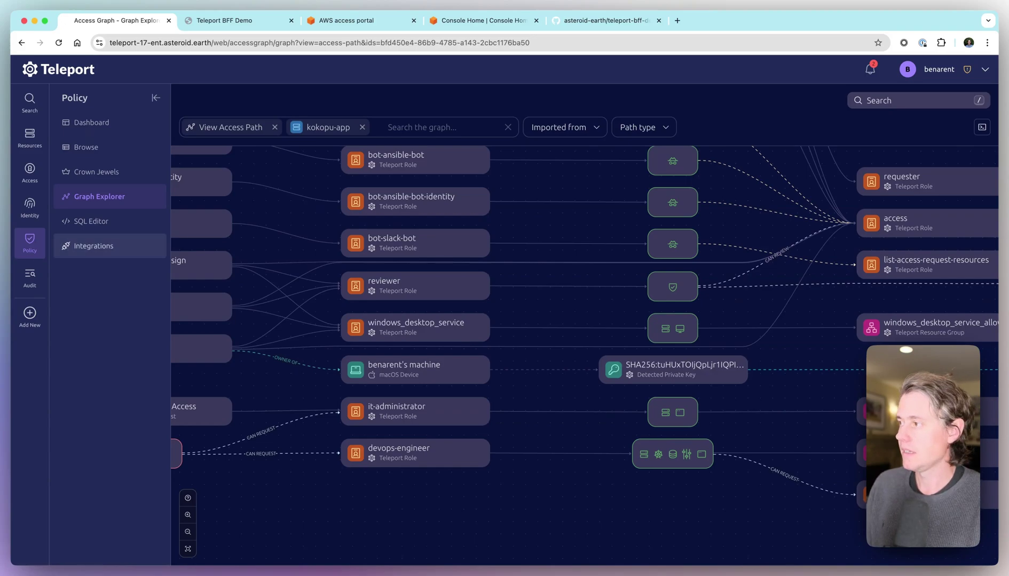
Search all resources for "ip" and connect to the ip-10-0-0-184 server as ubuntu.
mouse_move(30, 138)
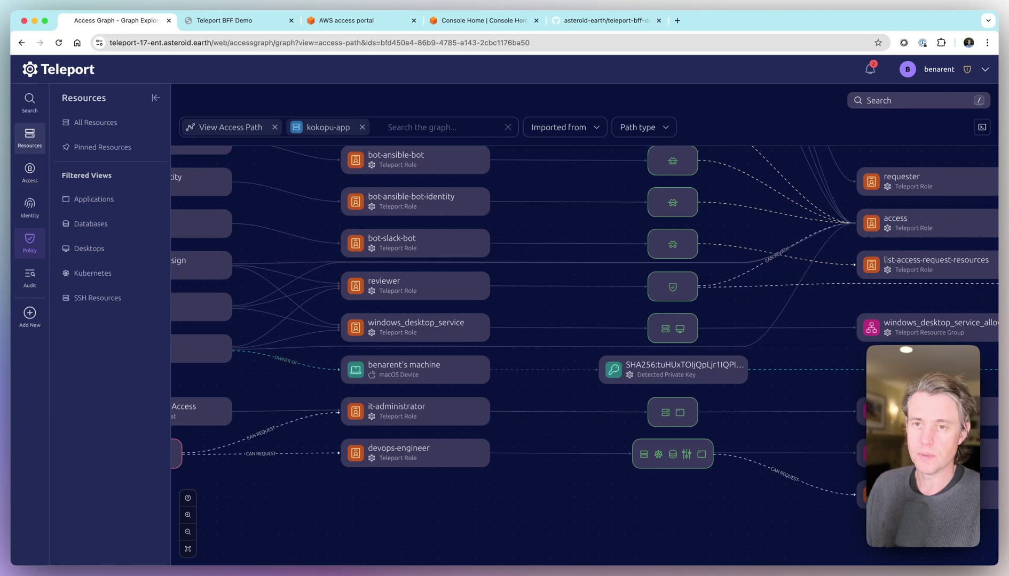
mouse_move(29, 171)
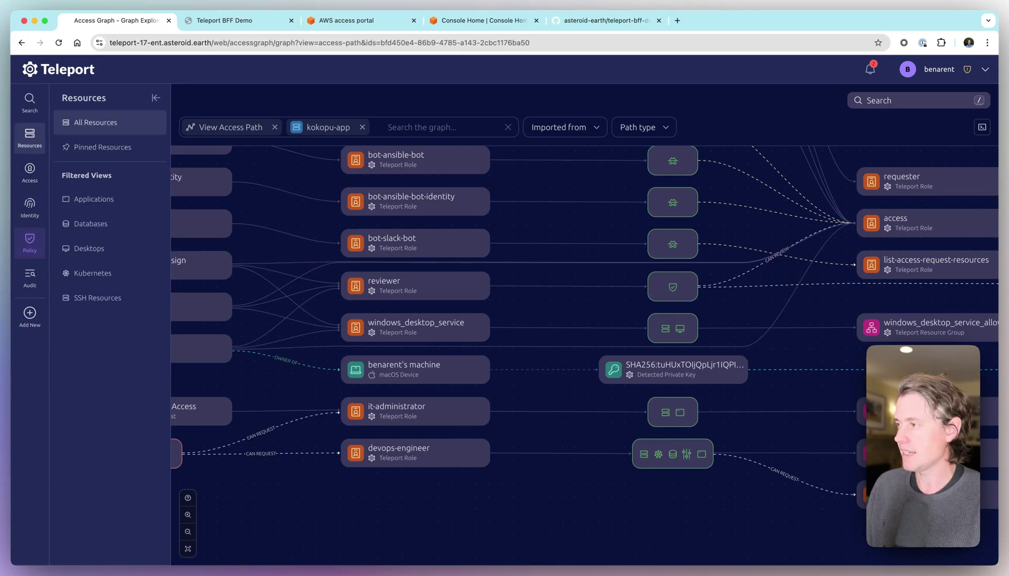
left_click(95, 122)
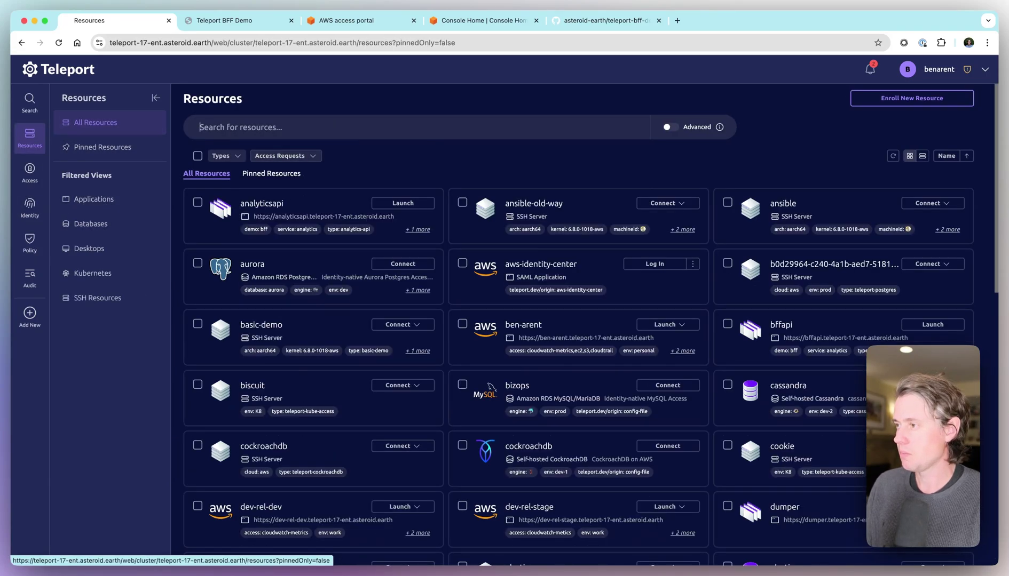
type("ip")
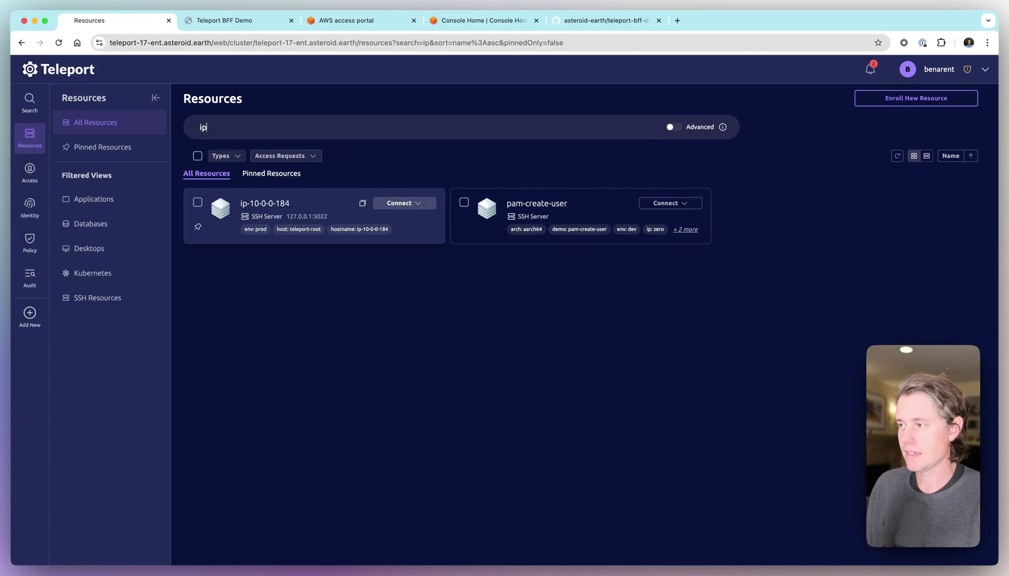
left_click(404, 202)
left_click(387, 259)
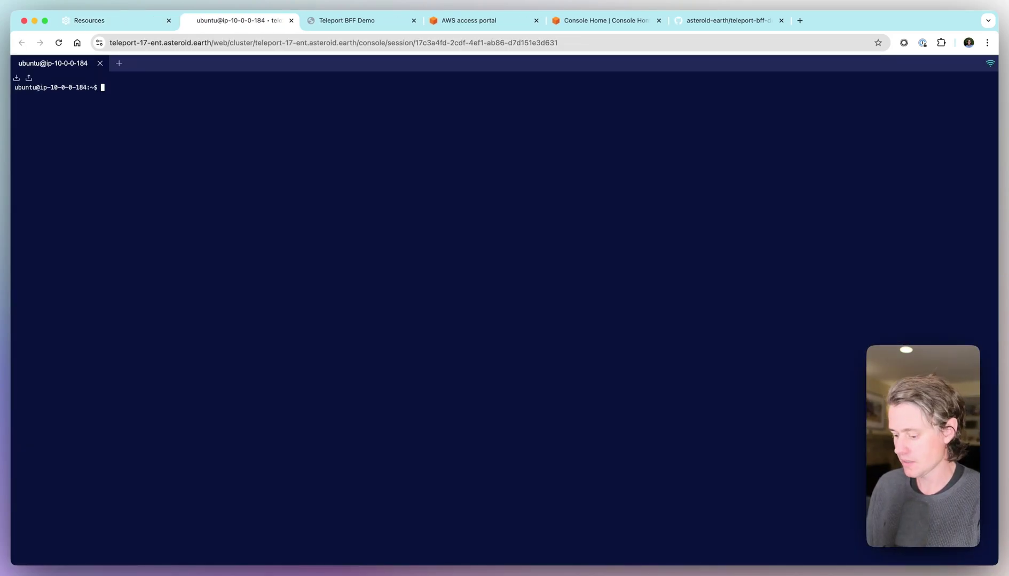
Run "sudo tctl status" in the server session, then return to the Teleport resources page.
type("sudo tctl status")
key("Return")
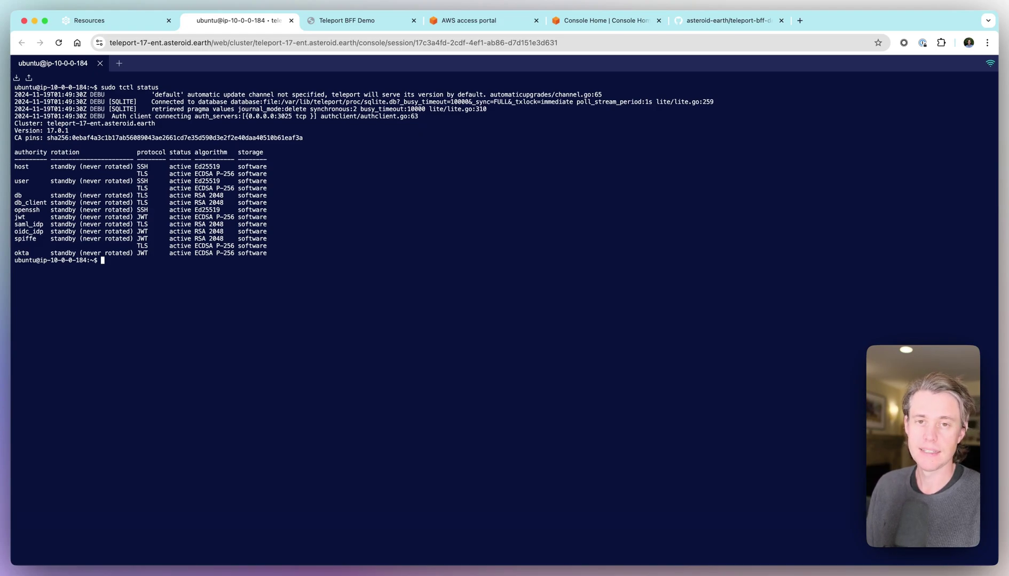
key("super+1")
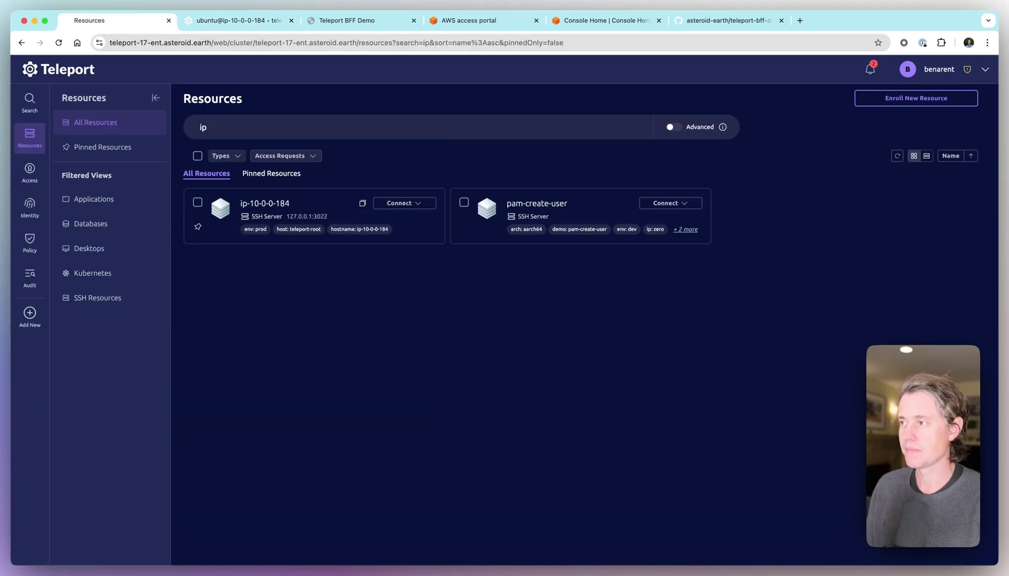